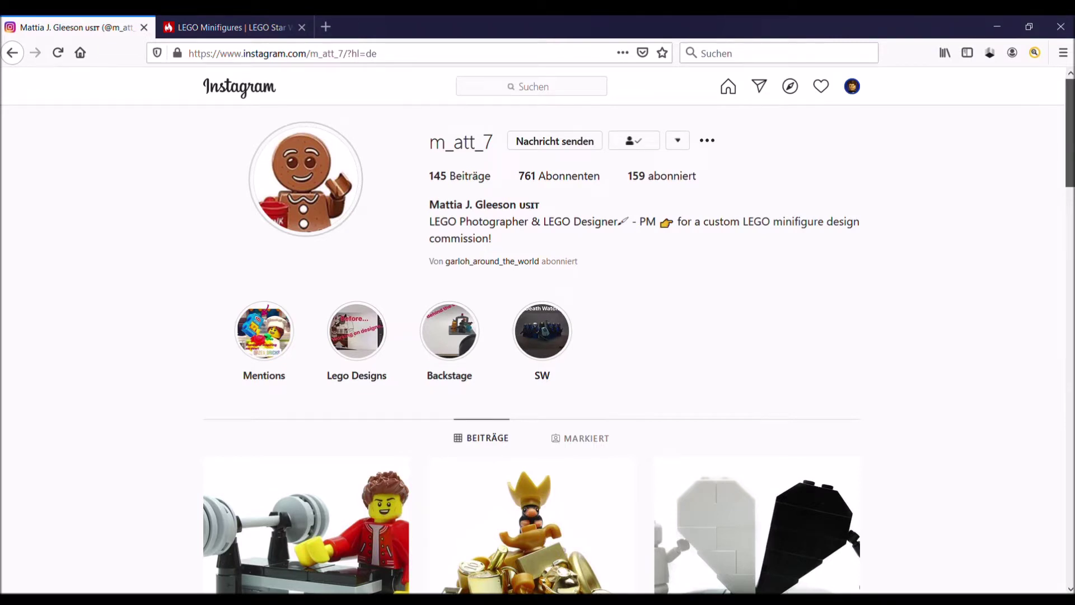
scroll(538, 336, "down", 2)
scroll(538, 336, "down", 2)
scroll(538, 336, "down", 2)
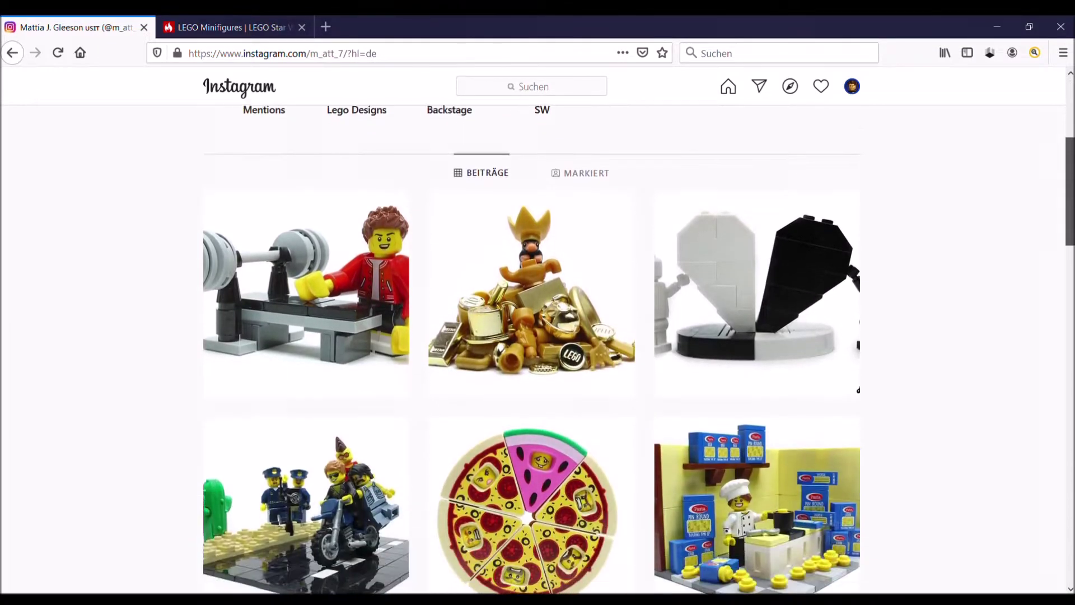
scroll(1062, 242, "down", 2)
scroll(1061, 241, "down", 2)
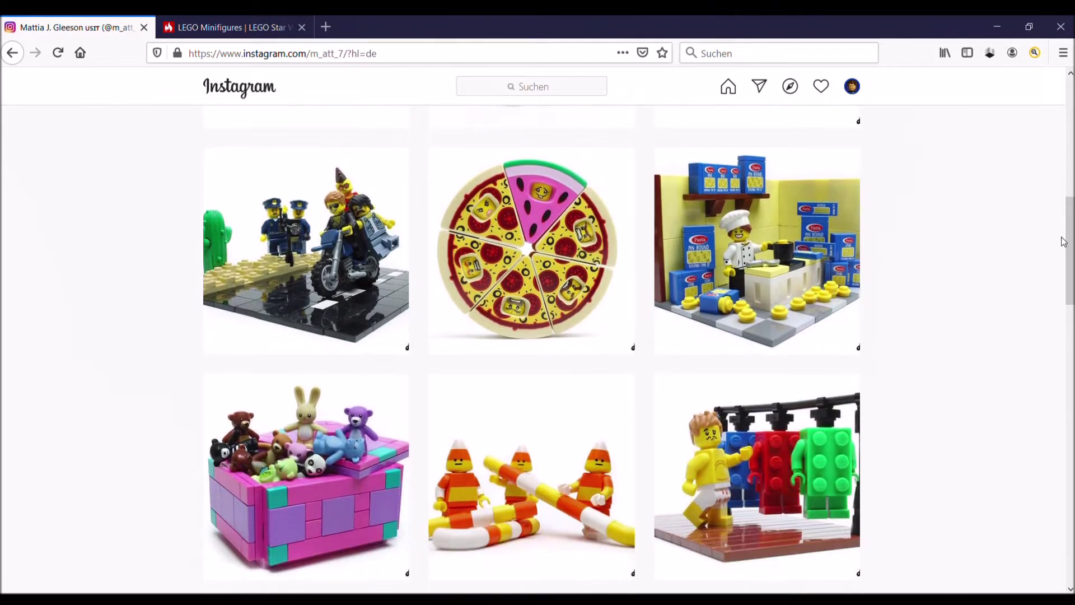
scroll(1062, 242, "down", 2)
scroll(1062, 241, "down", 1)
scroll(1062, 241, "down", 2)
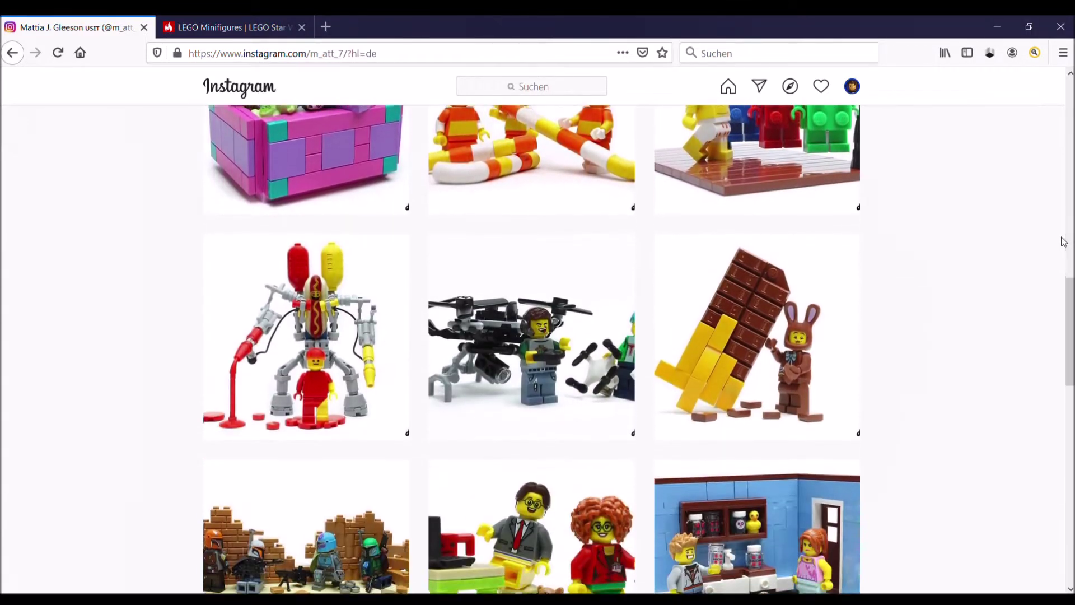
scroll(1062, 242, "down", 2)
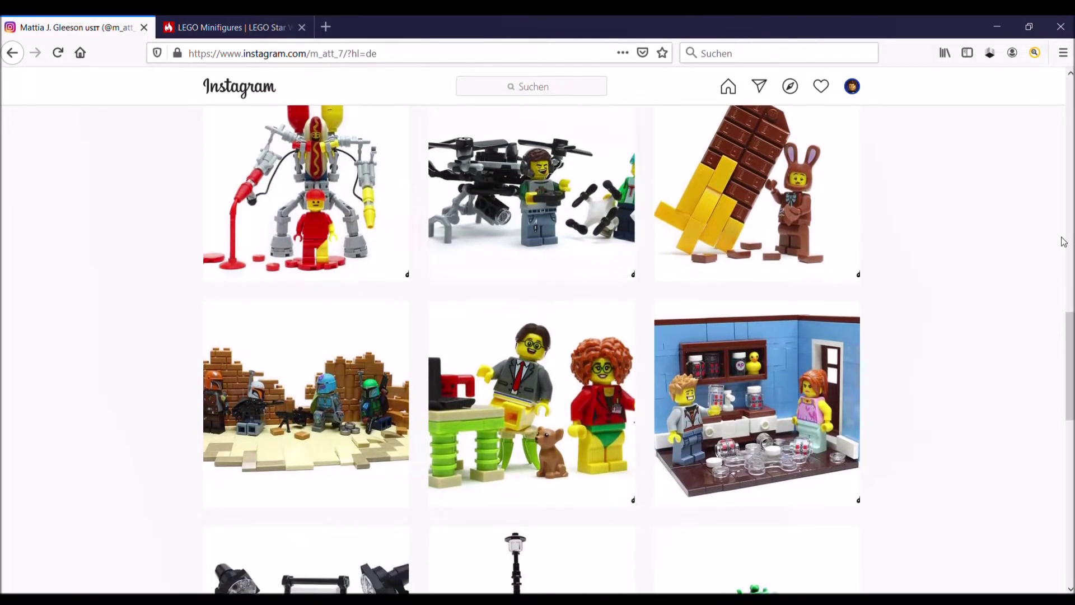
scroll(1062, 241, "down", 3)
scroll(1062, 242, "down", 1)
scroll(1062, 241, "down", 1)
scroll(1061, 241, "down", 2)
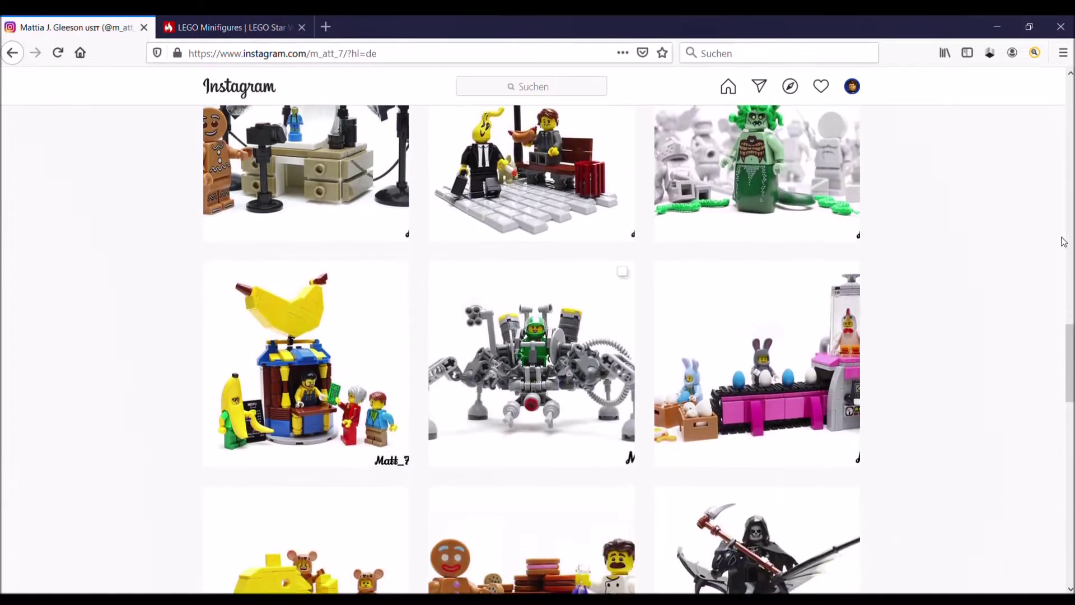
scroll(1062, 241, "down", 1)
scroll(1062, 241, "down", 2)
scroll(1062, 241, "down", 1)
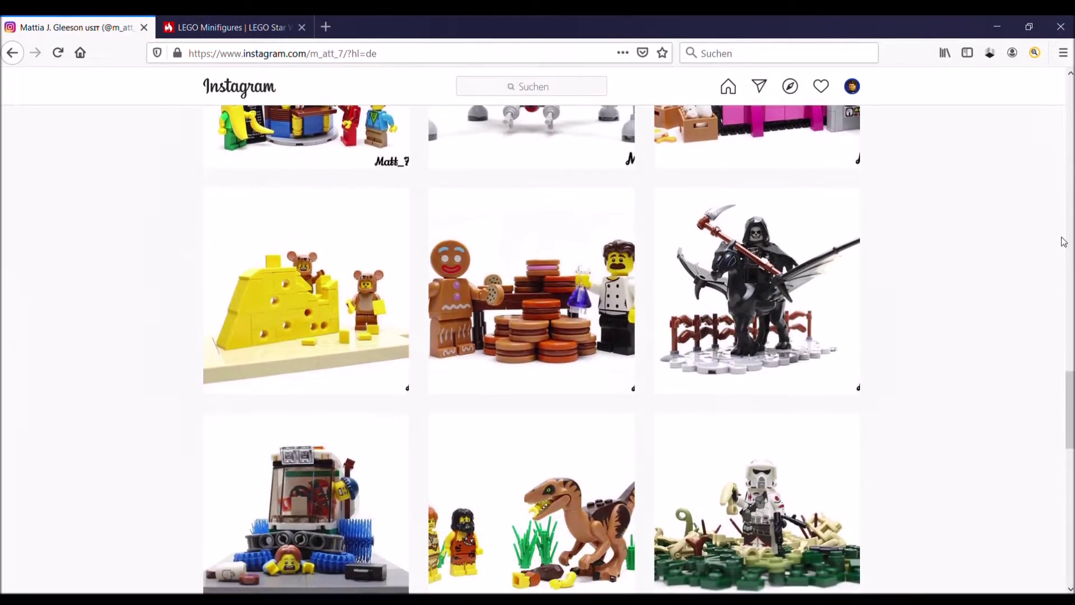
scroll(1062, 241, "down", 2)
scroll(1062, 241, "down", 1)
scroll(1062, 242, "down", 2)
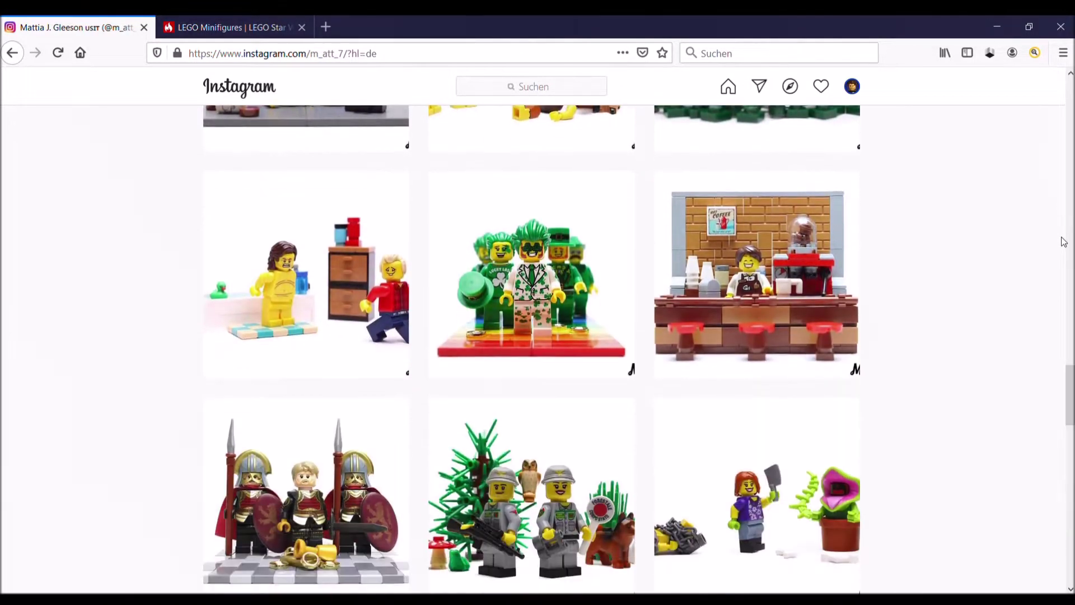
scroll(1062, 241, "down", 1)
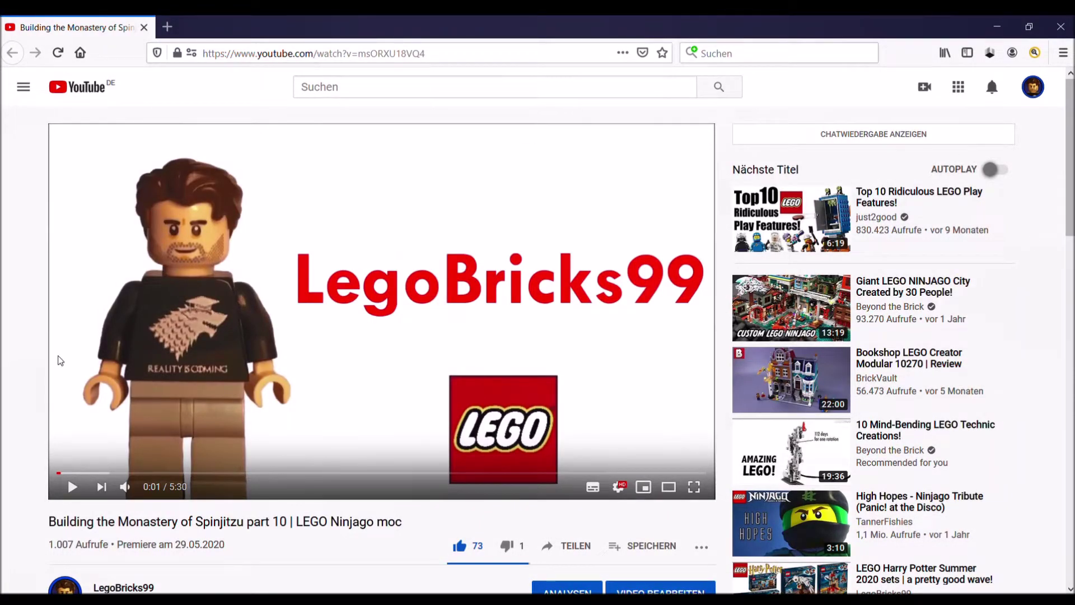
scroll(137, 381, "down", 5)
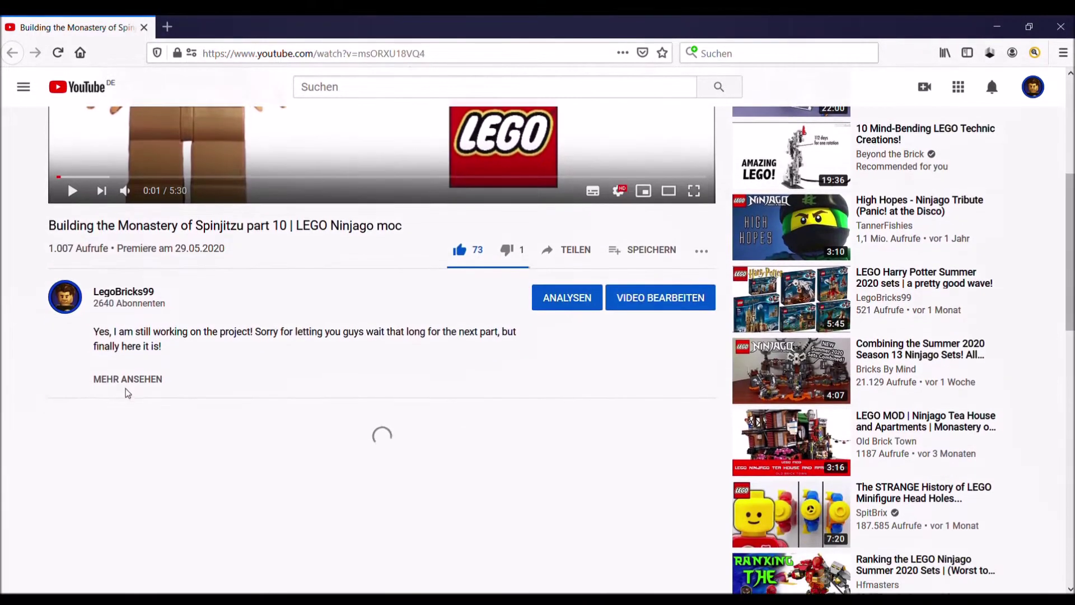
Step: Expand the video description to reveal its FireStar Toys shop links
left_click(128, 378)
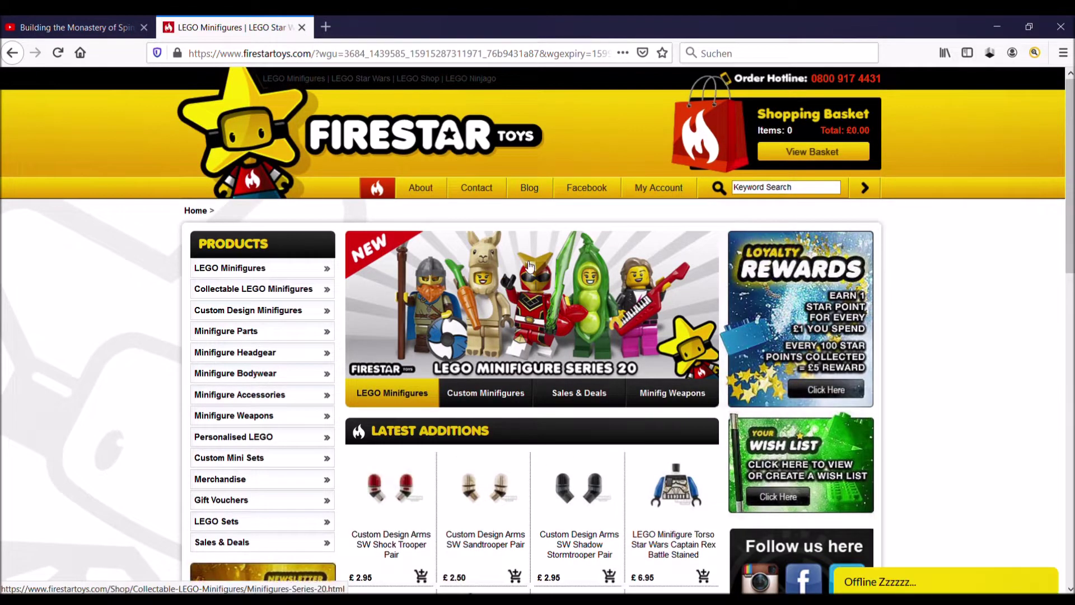
scroll(530, 266, "down", 2)
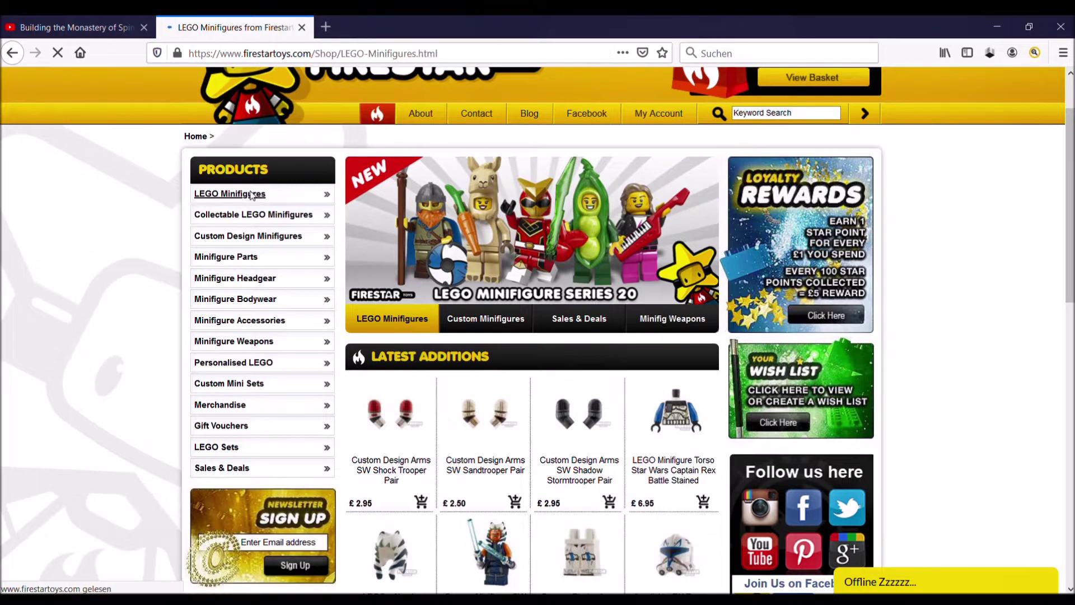
scroll(562, 407, "down", 1)
scroll(561, 406, "down", 3)
scroll(561, 407, "down", 5)
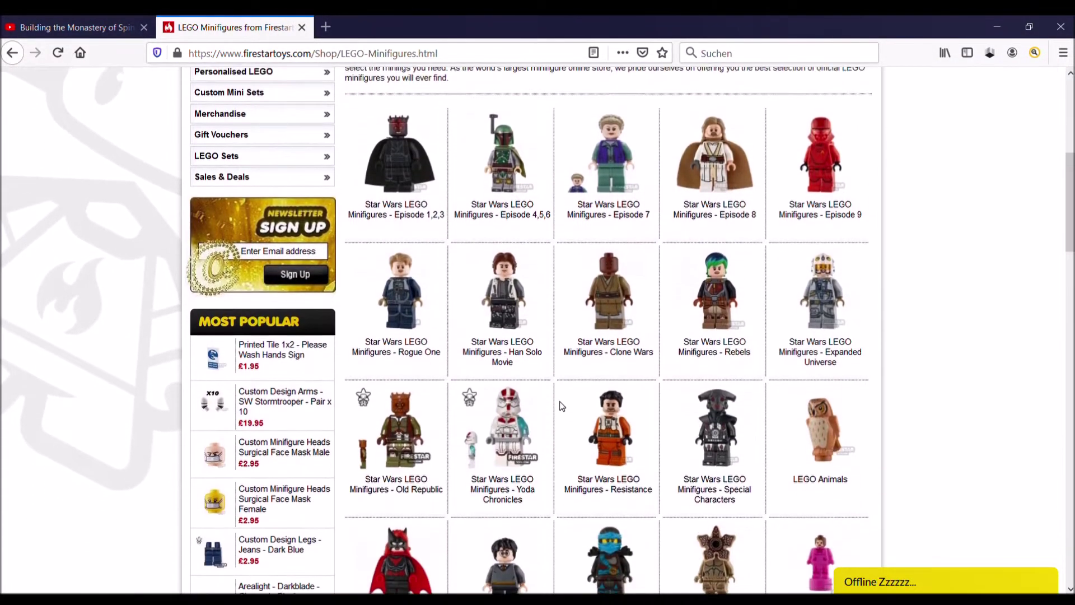
scroll(562, 407, "down", 1)
scroll(582, 410, "down", 2)
scroll(618, 284, "up", 5)
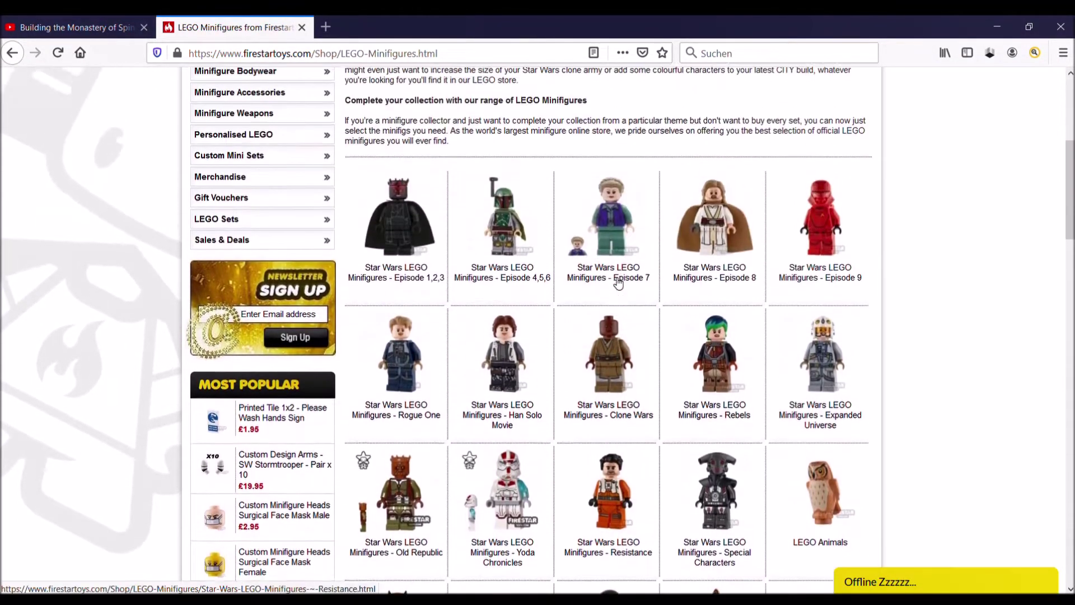
scroll(614, 282, "up", 5)
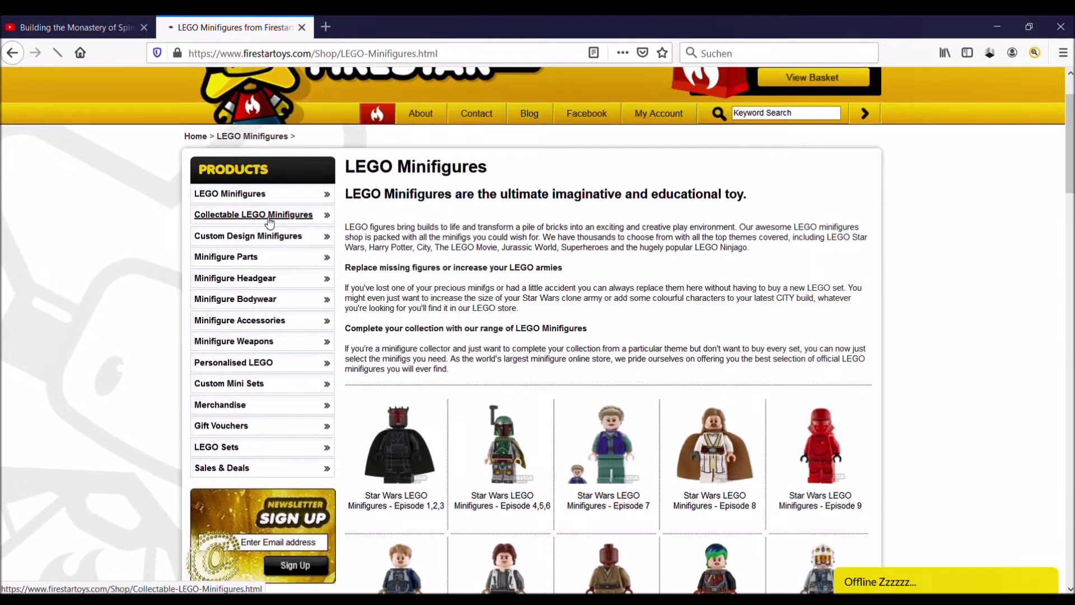
scroll(448, 340, "down", 5)
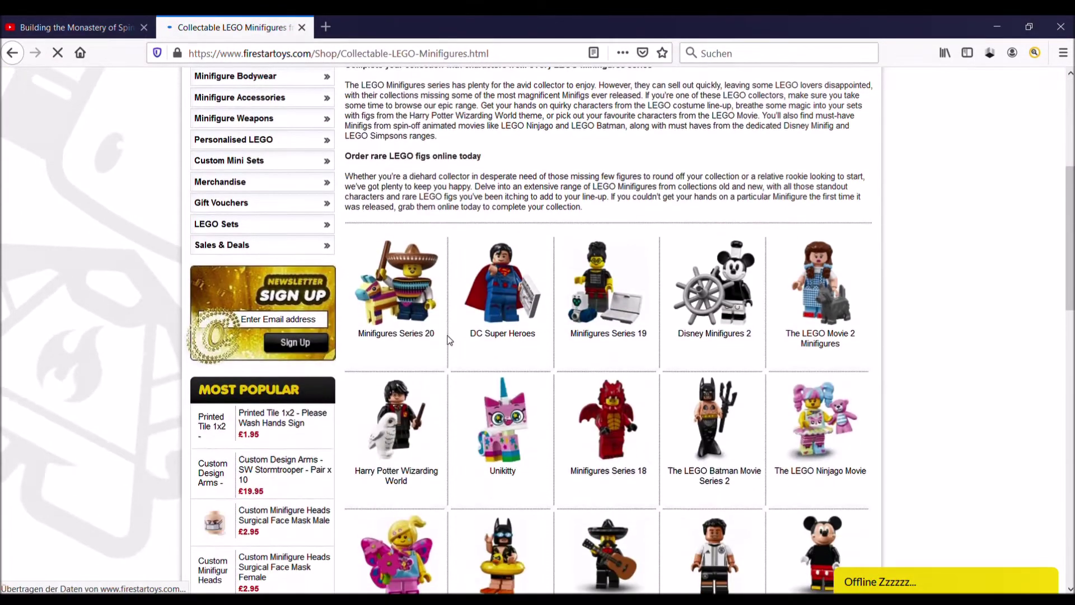
scroll(425, 379, "down", 3)
scroll(431, 408, "down", 2)
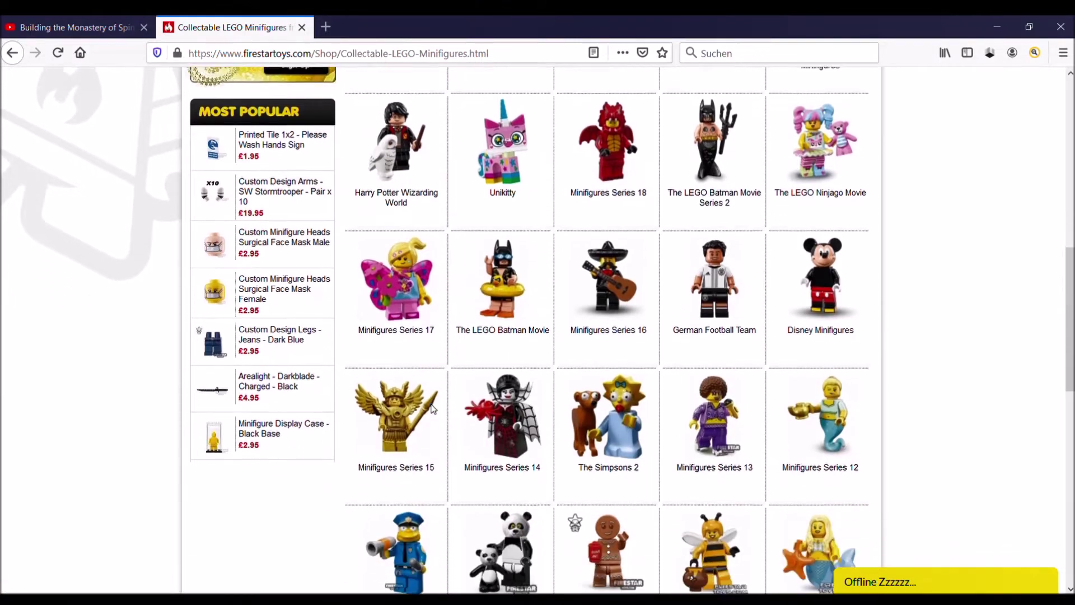
scroll(435, 409, "up", 4)
scroll(435, 409, "up", 1)
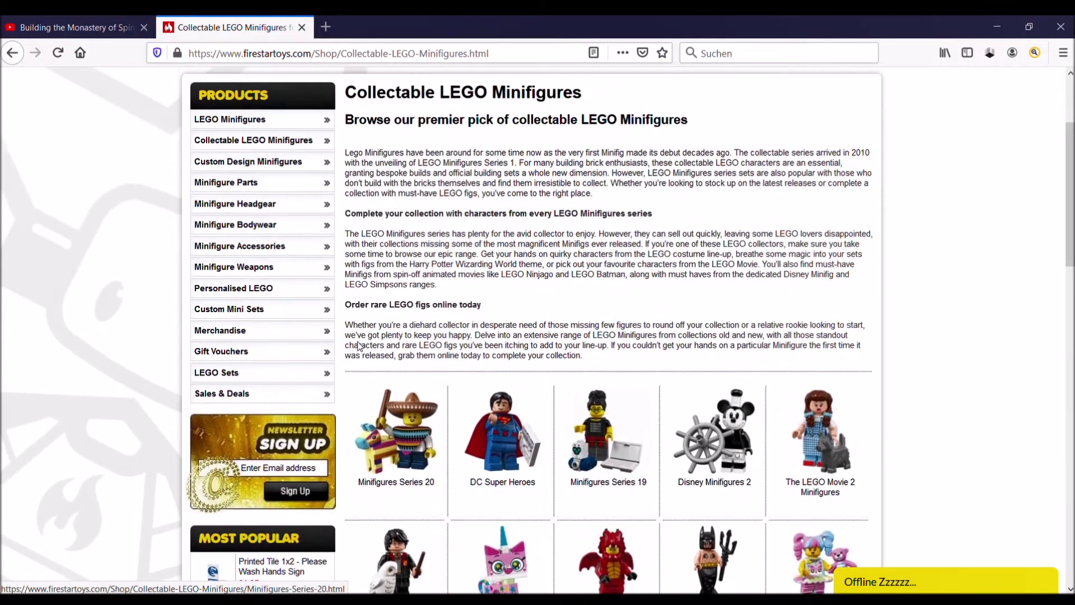
Step: Go from Custom Design Minifigures into the FireStar Customs range
left_click(237, 163)
scroll(576, 409, "down", 2)
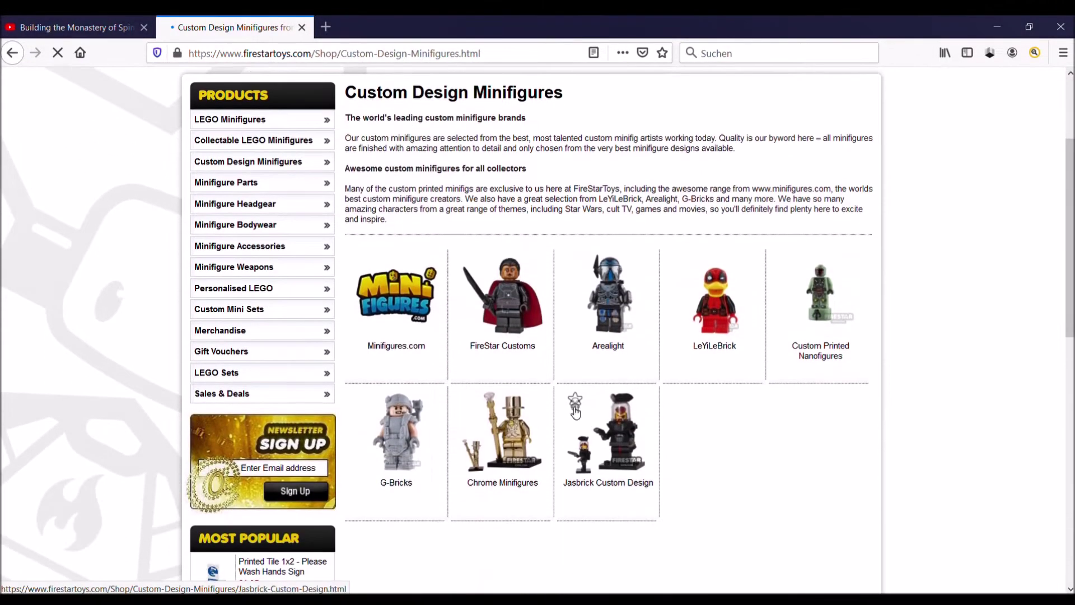
left_click(523, 340)
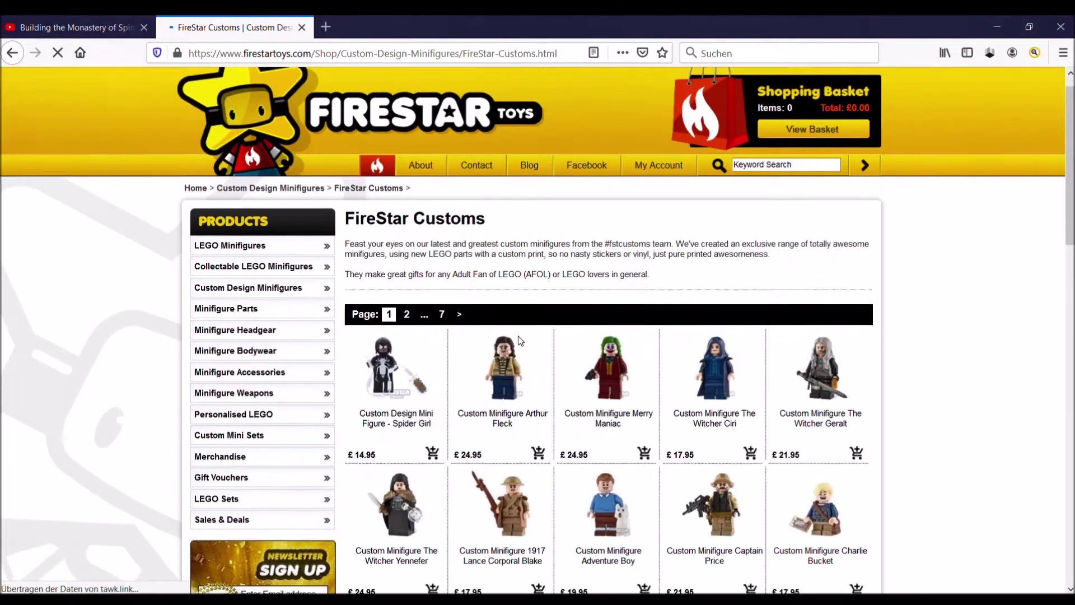
scroll(522, 340, "down", 5)
scroll(522, 340, "down", 4)
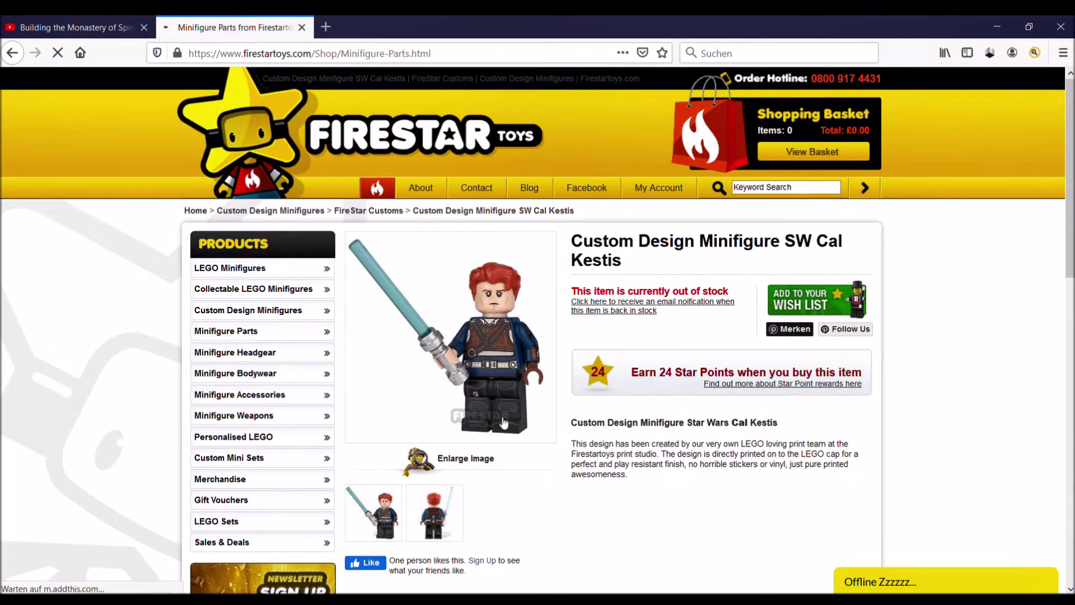
scroll(503, 422, "down", 1)
scroll(500, 422, "down", 3)
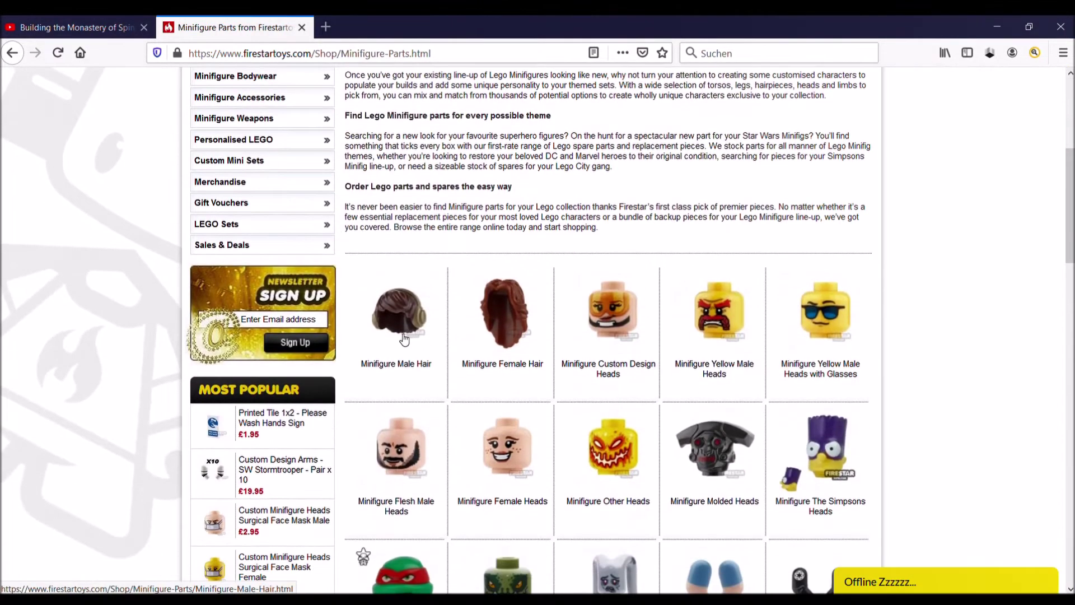
scroll(404, 338, "down", 2)
scroll(552, 312, "down", 2)
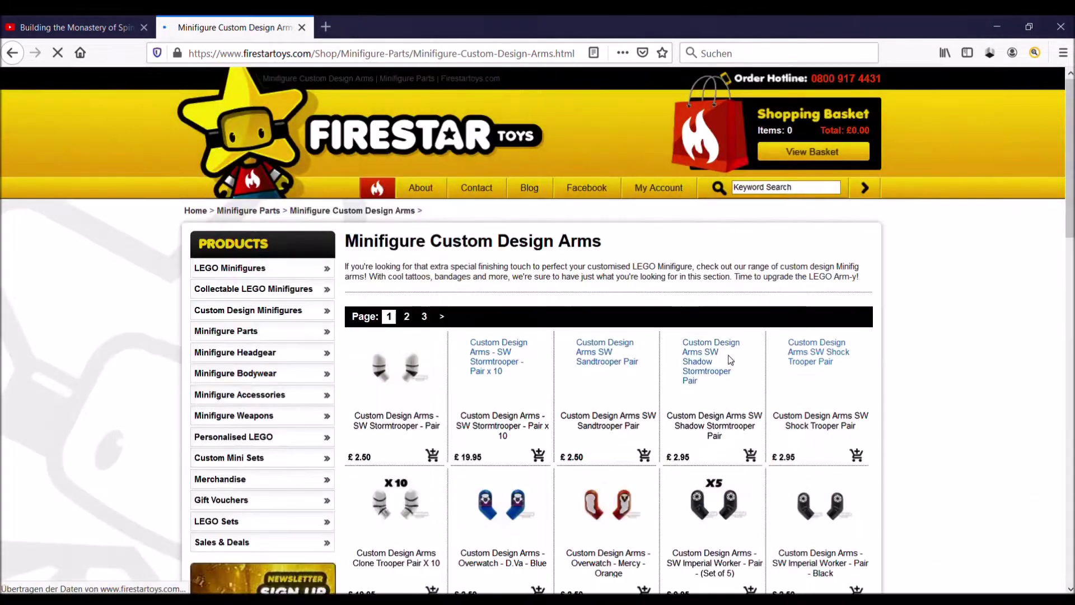
scroll(695, 383, "down", 2)
scroll(693, 382, "down", 1)
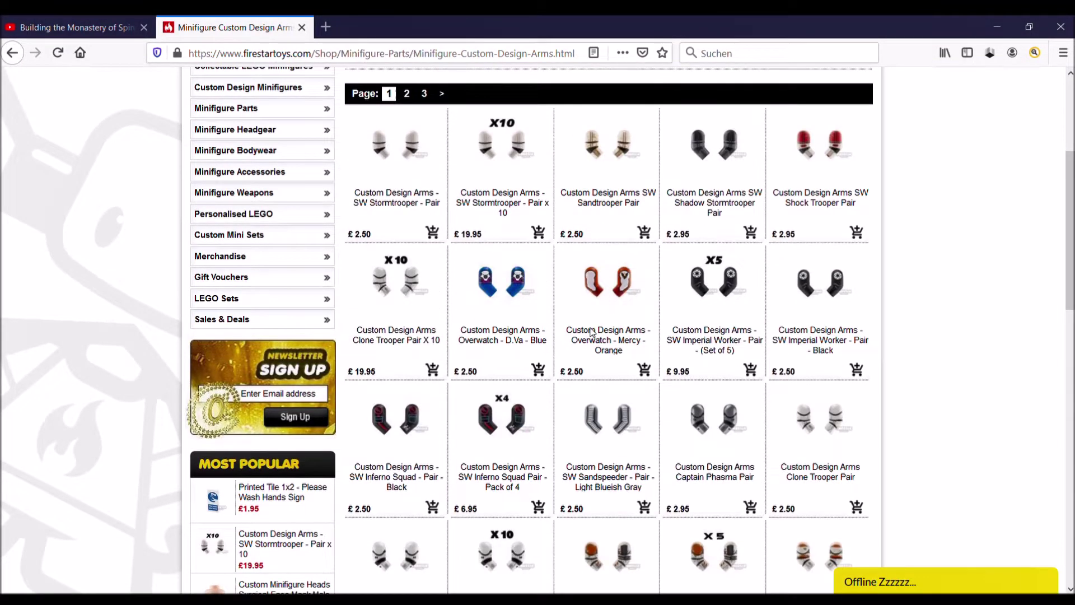
scroll(601, 353, "down", 2)
scroll(613, 375, "down", 1)
scroll(629, 442, "down", 2)
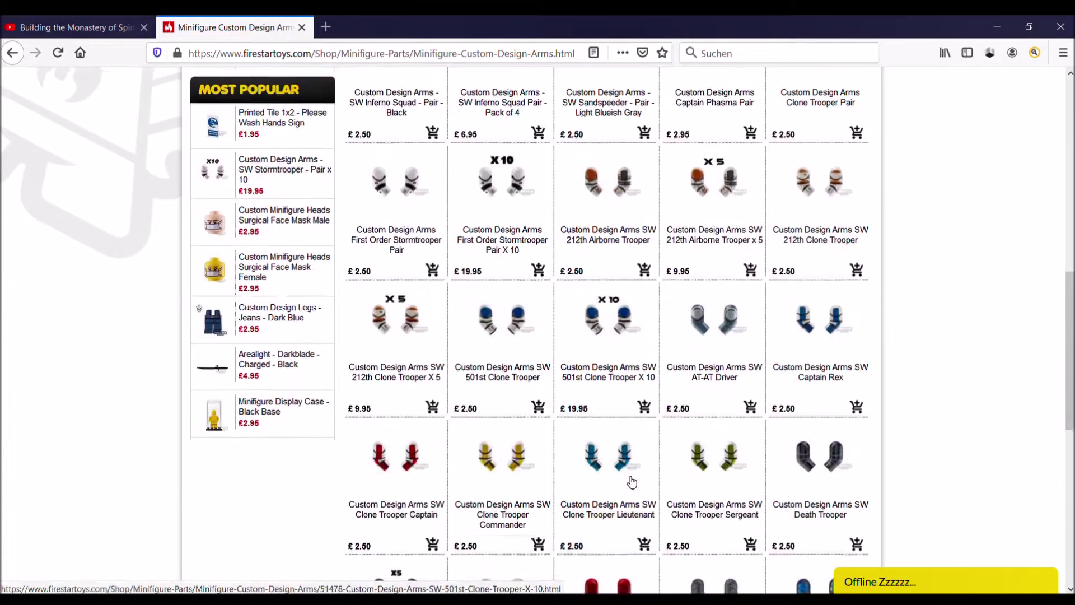
scroll(632, 482, "down", 1)
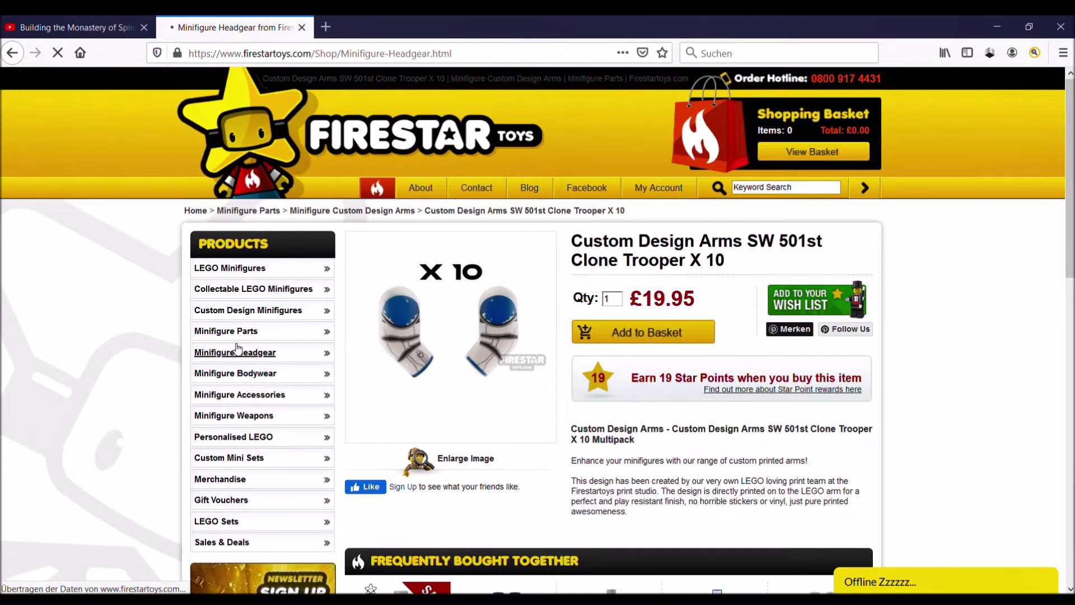
scroll(524, 396, "down", 3)
scroll(522, 401, "down", 1)
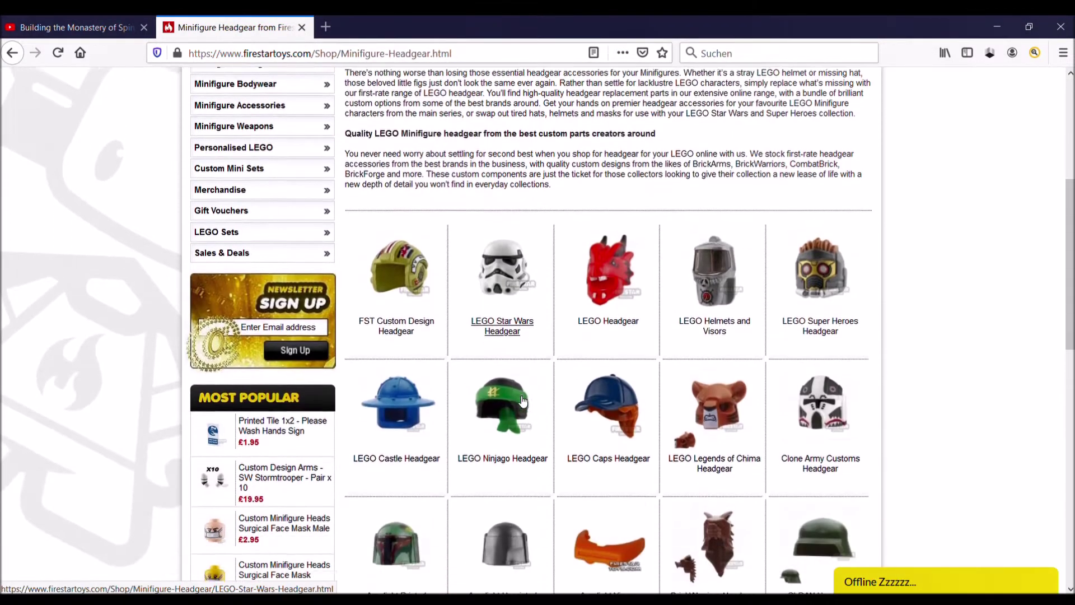
scroll(522, 402, "down", 1)
scroll(519, 401, "down", 2)
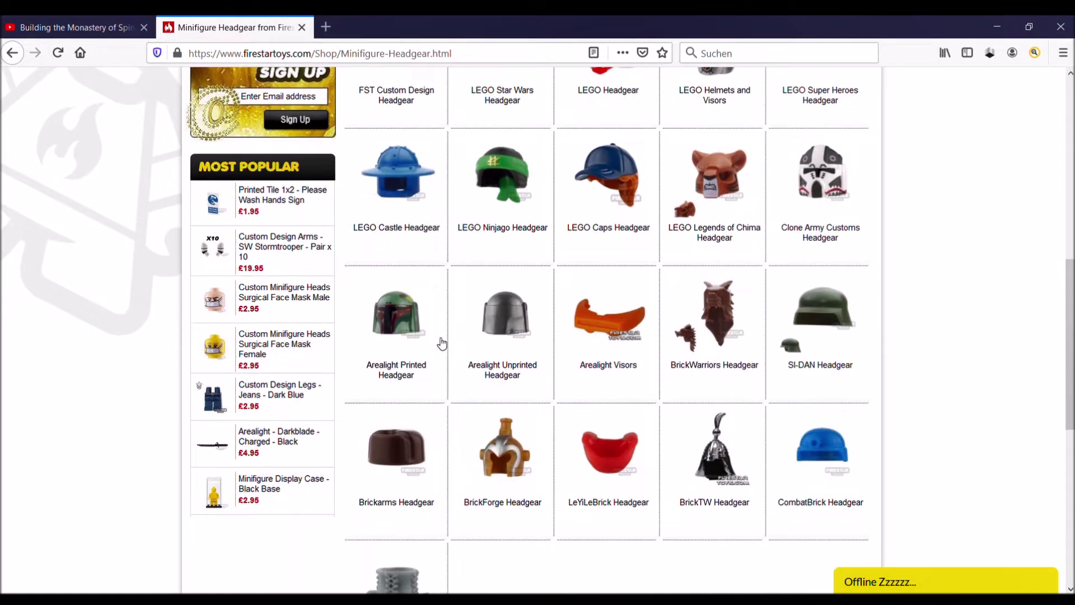
scroll(413, 336, "up", 4)
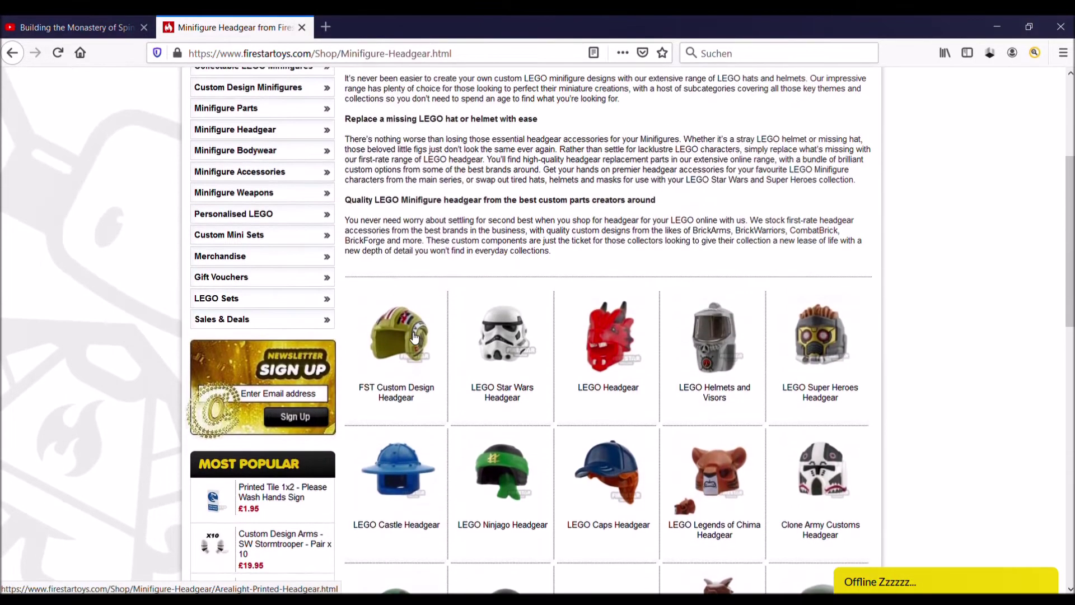
scroll(304, 279, "up", 1)
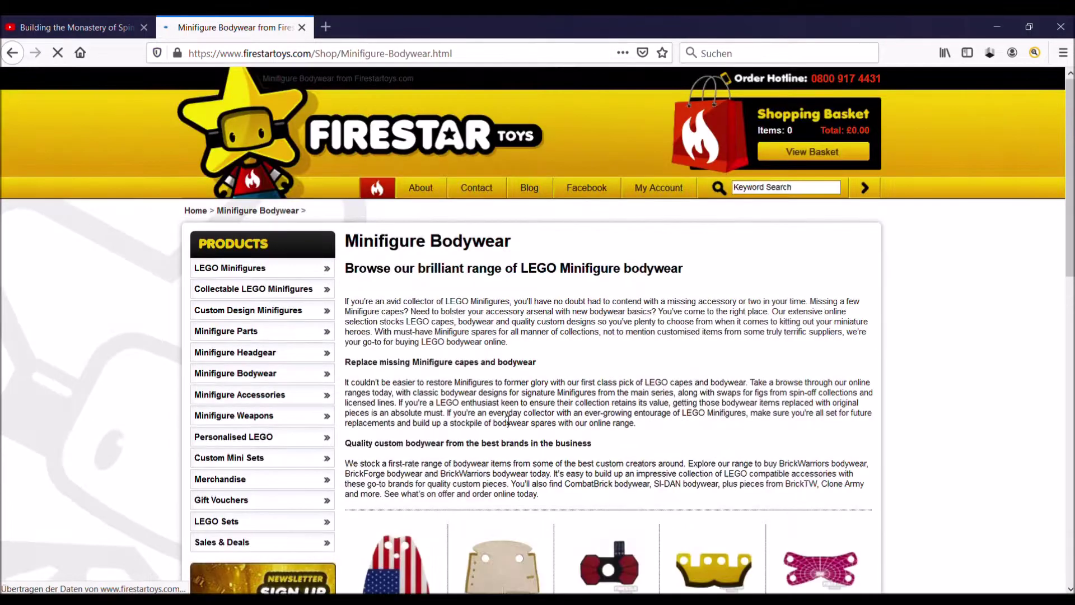
scroll(506, 422, "down", 1)
scroll(506, 422, "down", 4)
scroll(506, 422, "up", 2)
scroll(506, 422, "up", 1)
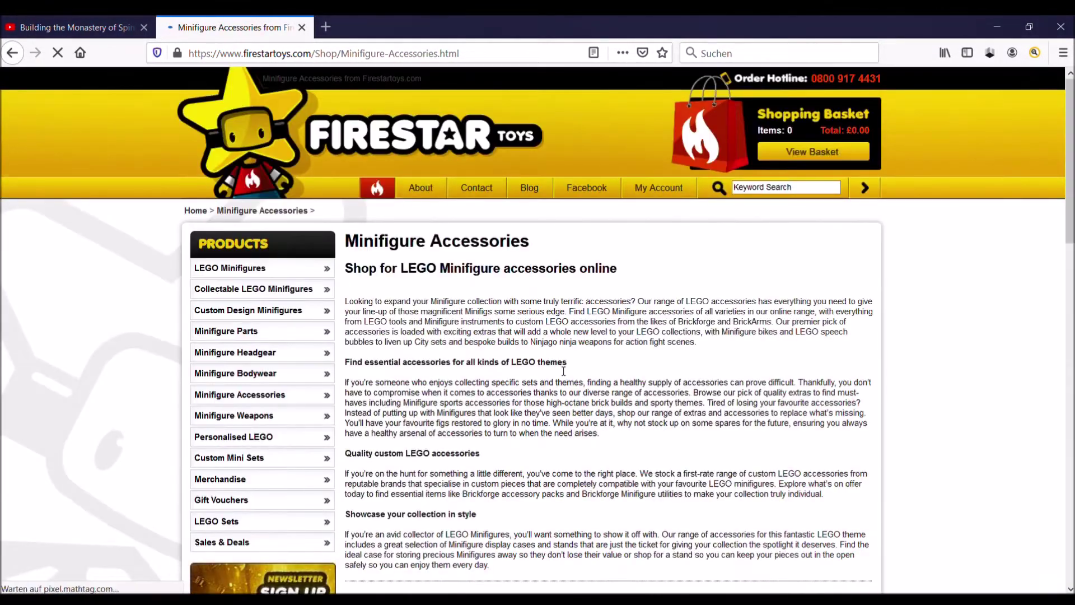
scroll(560, 372, "down", 3)
scroll(596, 405, "down", 1)
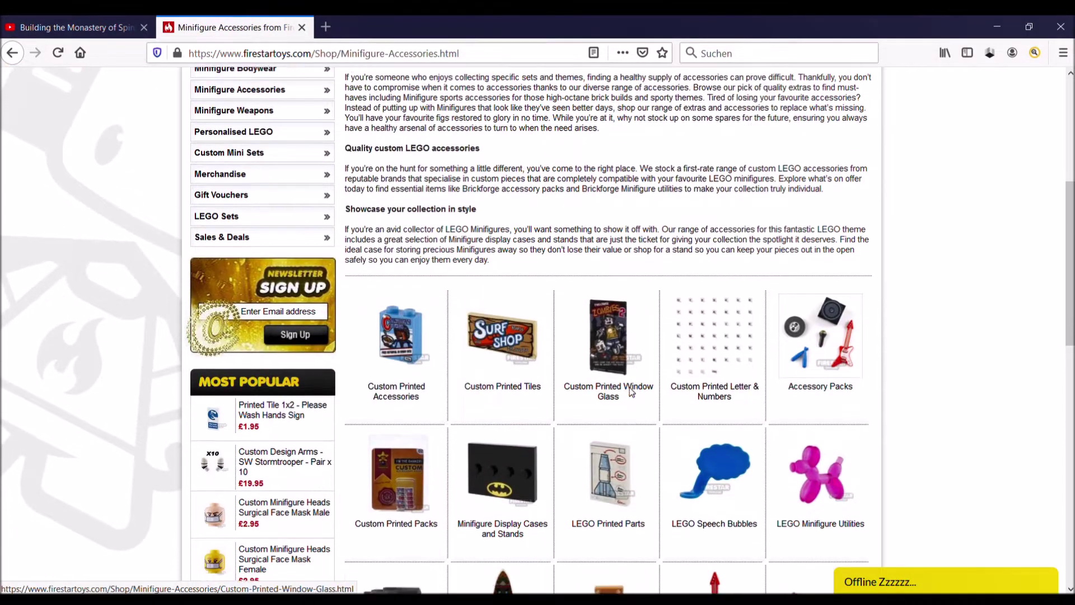
scroll(620, 208, "down", 2)
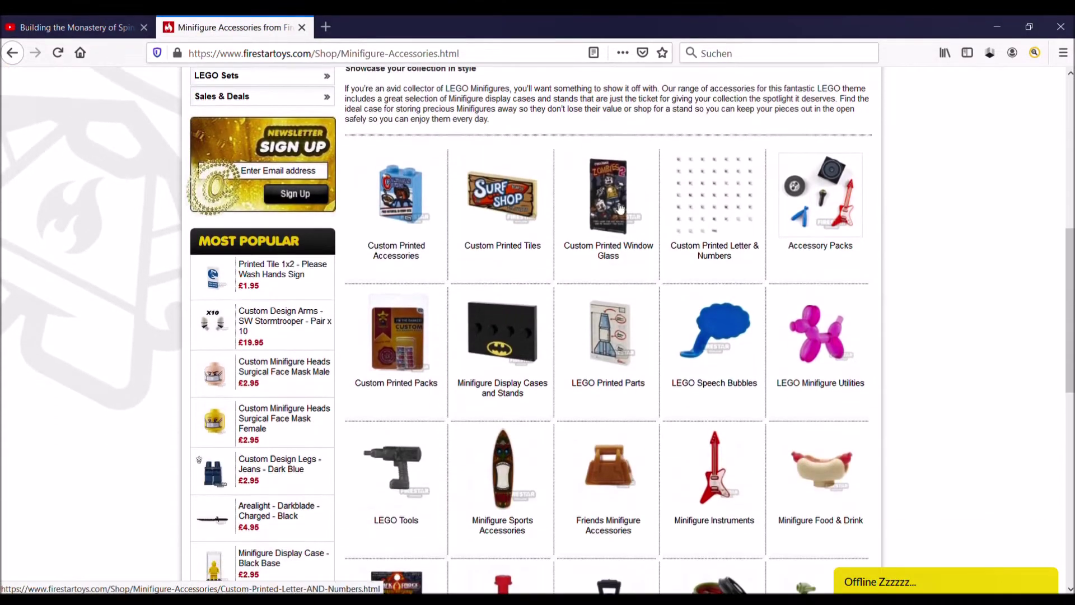
Step: Show page 2 of the Custom Printed Accessories listings
left_click(422, 198)
scroll(506, 266, "down", 3)
scroll(506, 266, "down", 3)
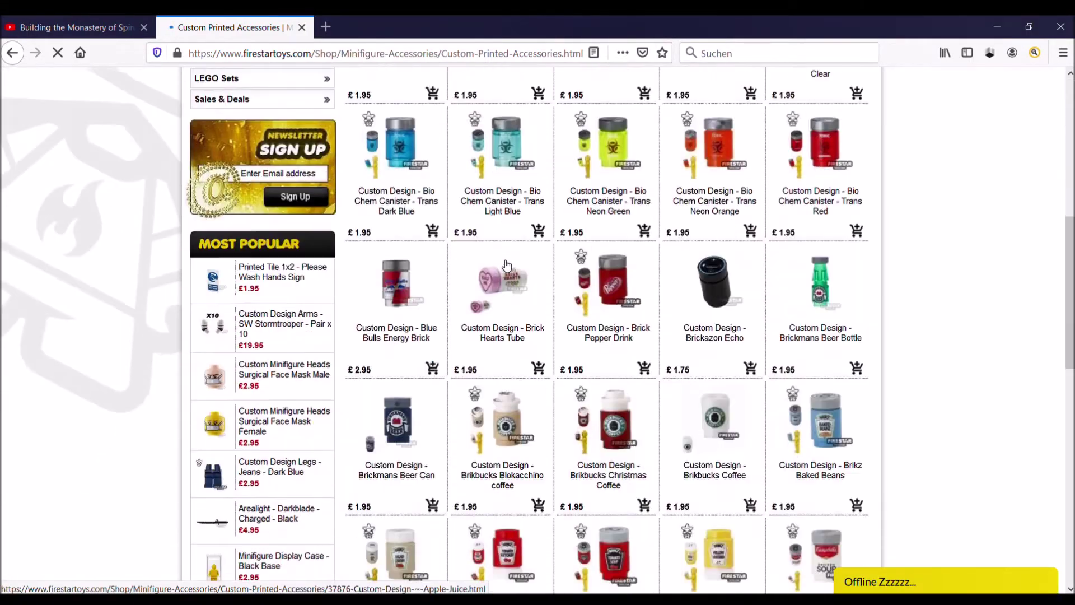
scroll(506, 267, "down", 2)
scroll(506, 266, "down", 4)
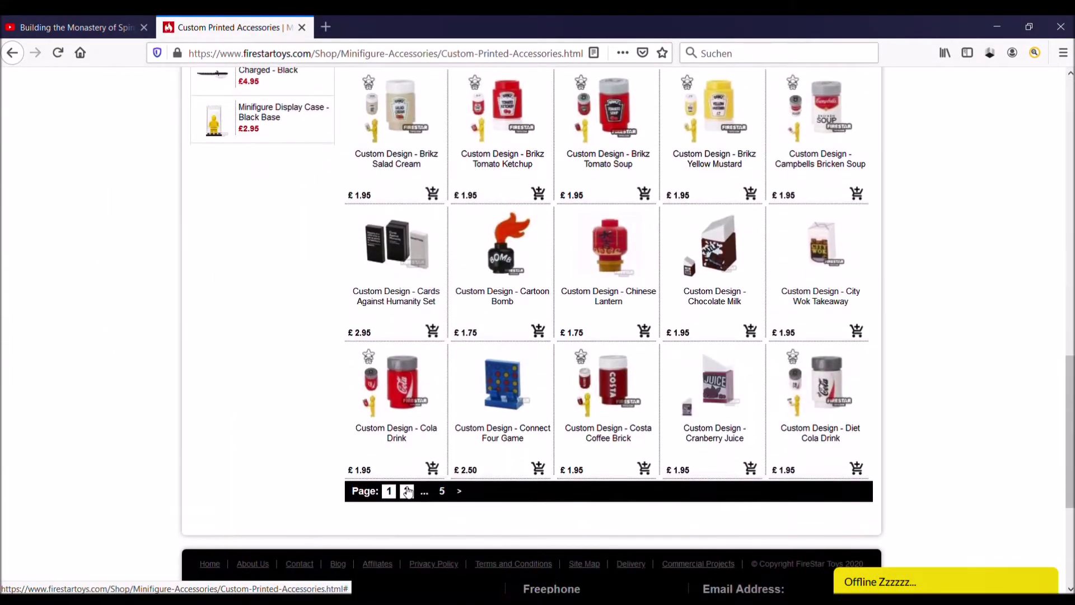
left_click(407, 490)
scroll(436, 476, "down", 1)
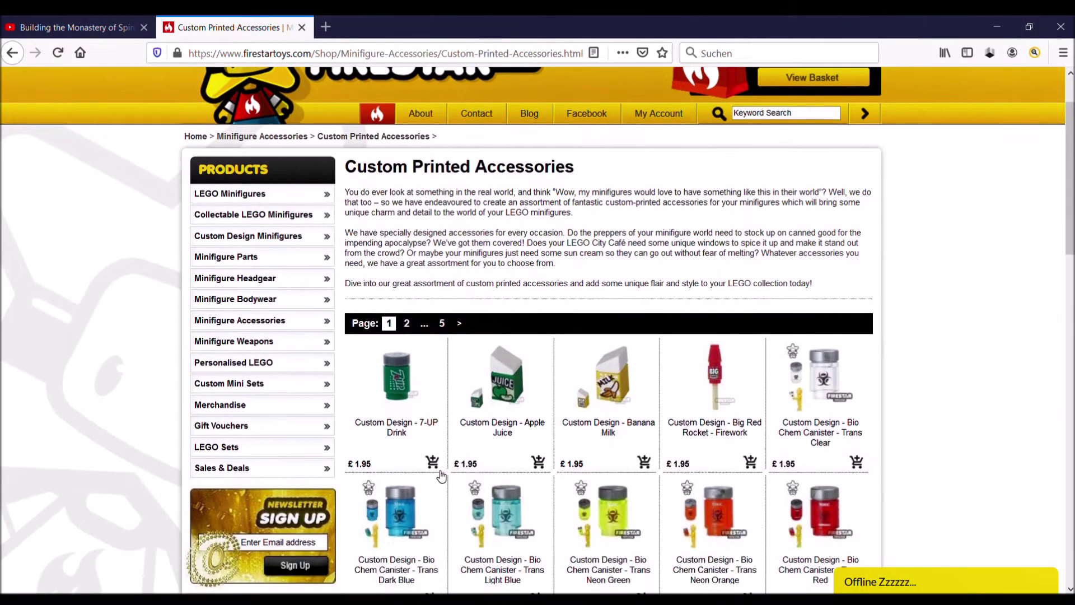
scroll(437, 475, "down", 1)
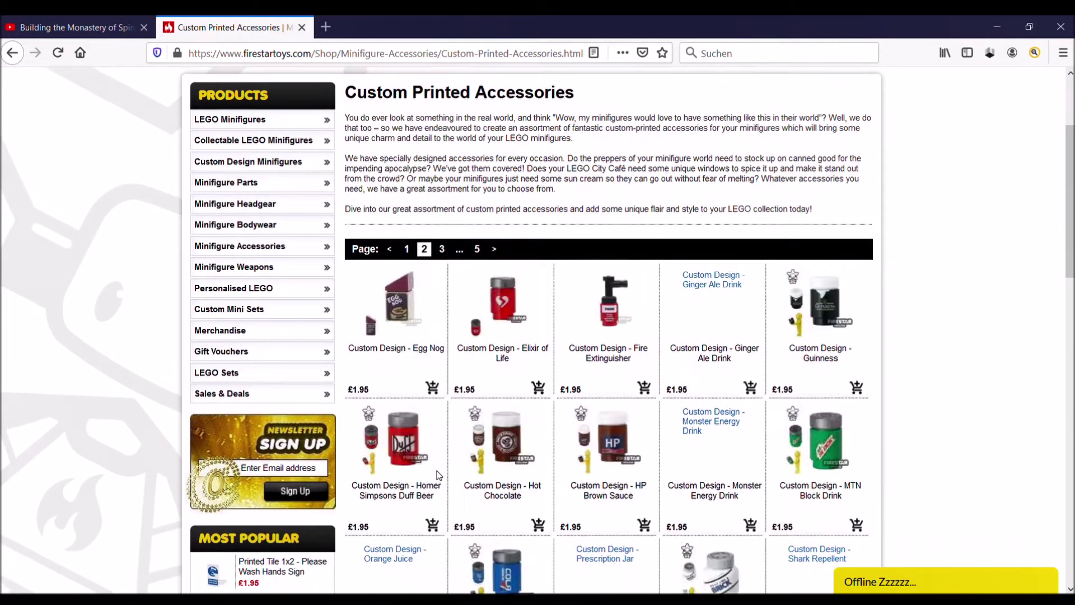
scroll(308, 388, "up", 2)
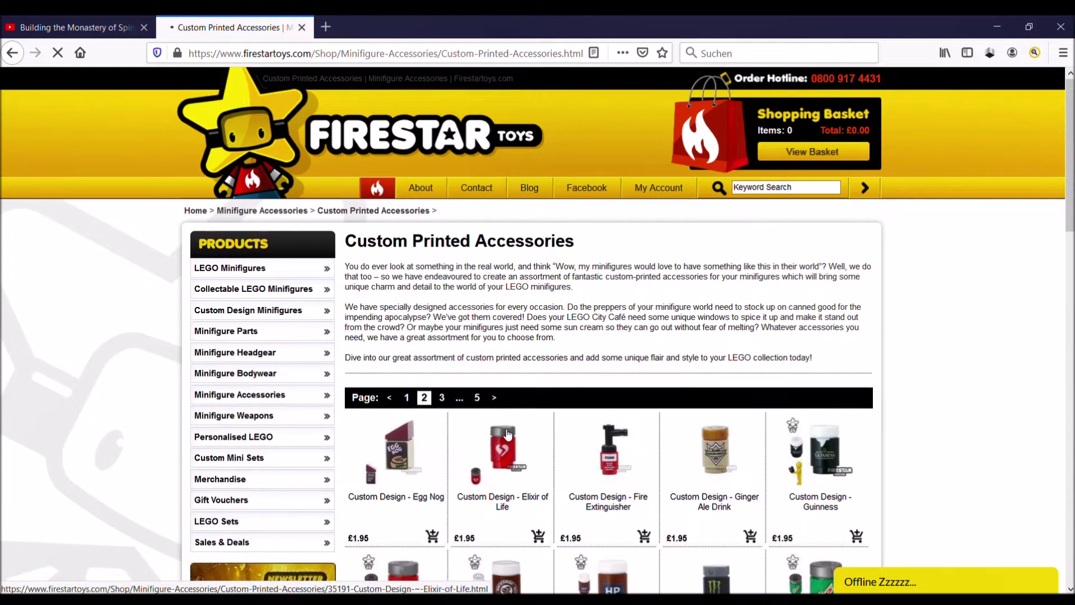
scroll(507, 433, "down", 3)
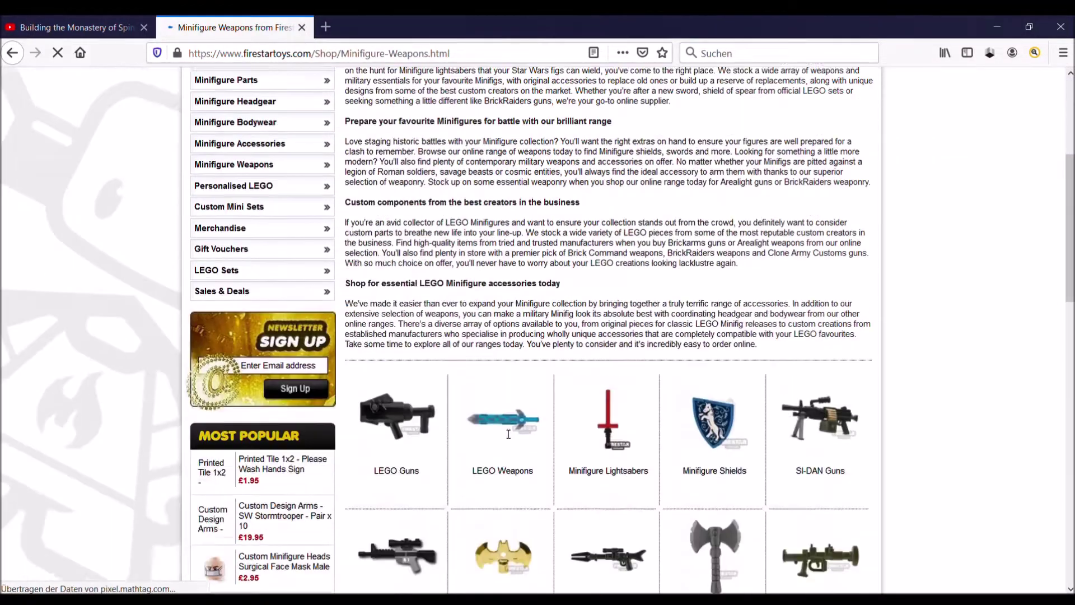
scroll(830, 308, "down", 2)
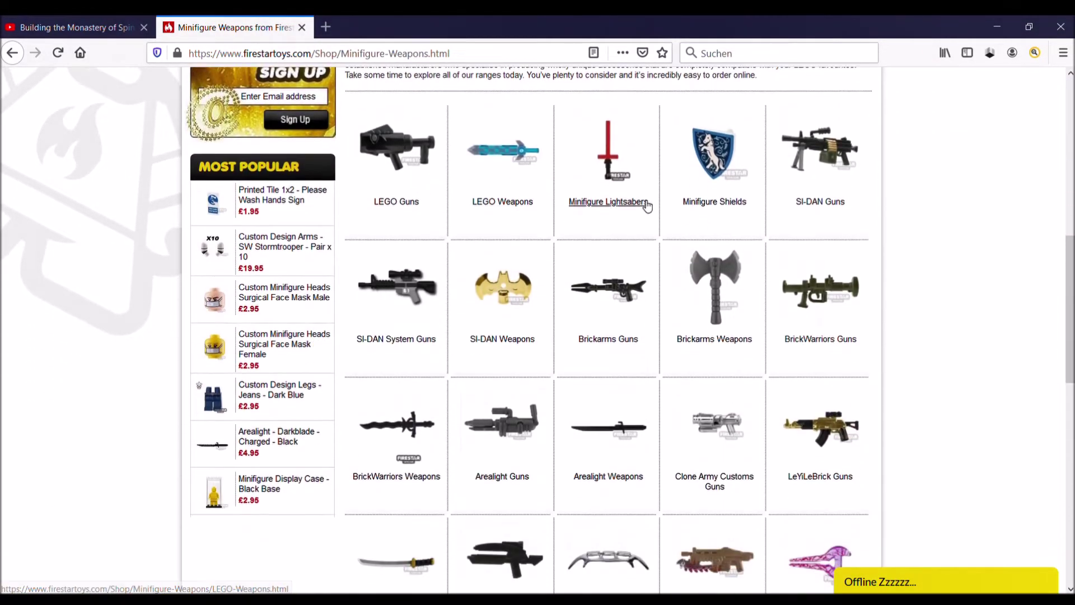
scroll(647, 291, "down", 2)
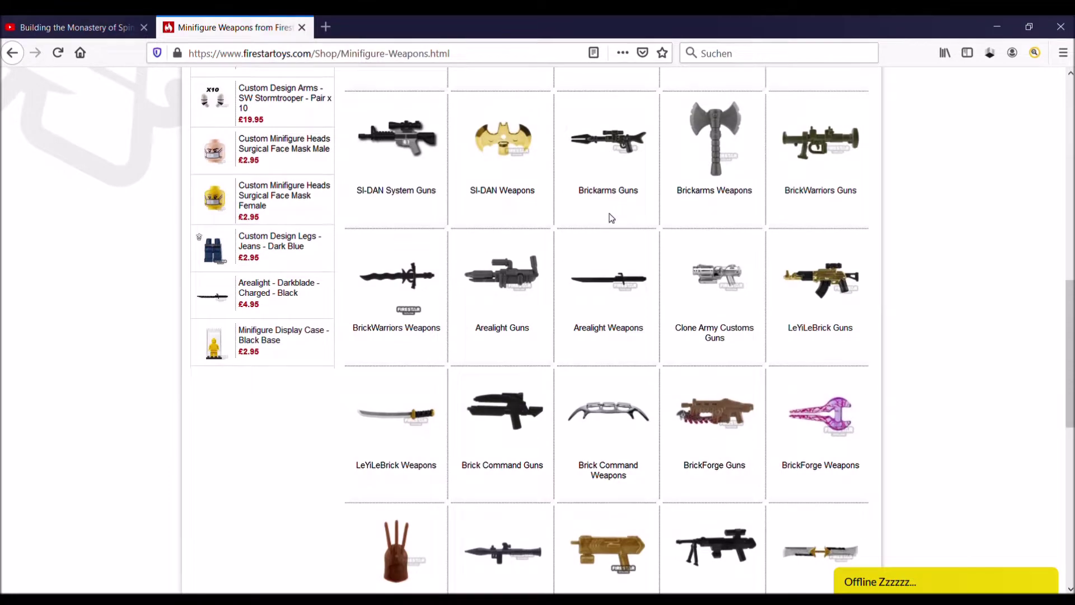
scroll(512, 351, "down", 1)
scroll(528, 392, "up", 3)
scroll(378, 344, "up", 3)
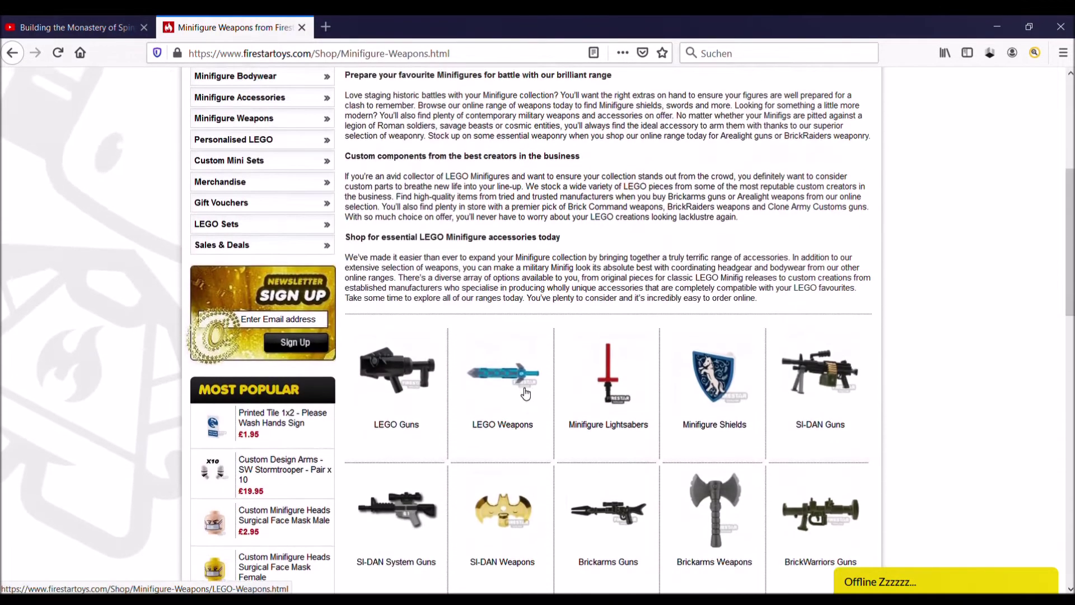
scroll(394, 230, "up", 2)
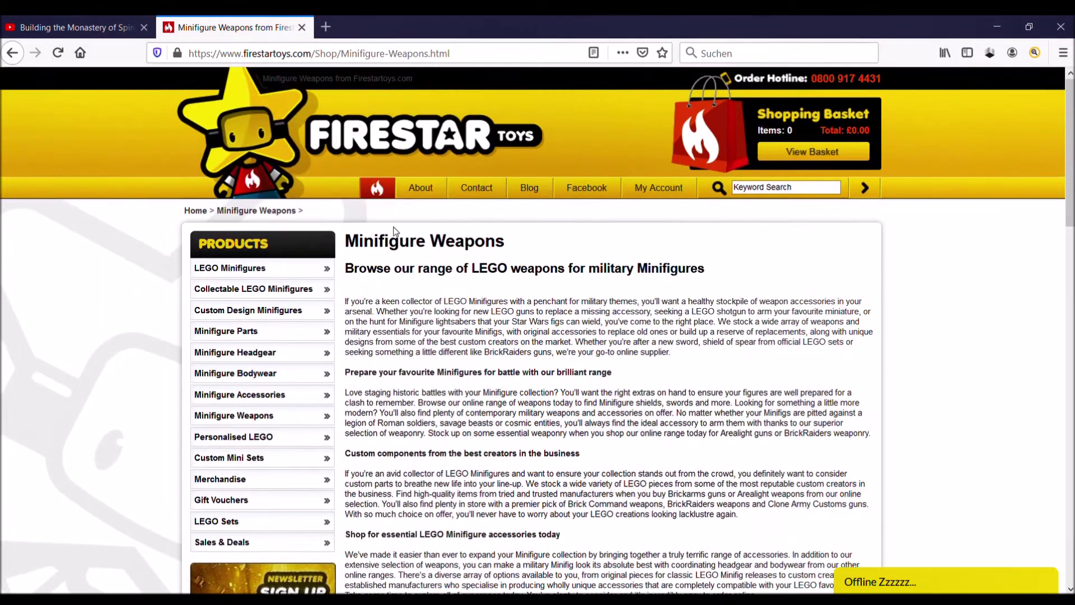